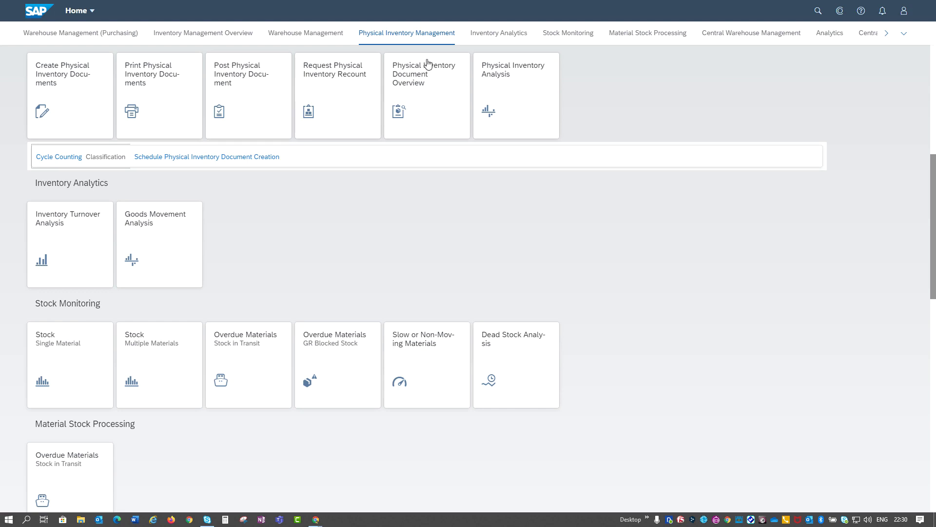
Start a new application job from Schedule Physical Inventory Document Creation
click(211, 159)
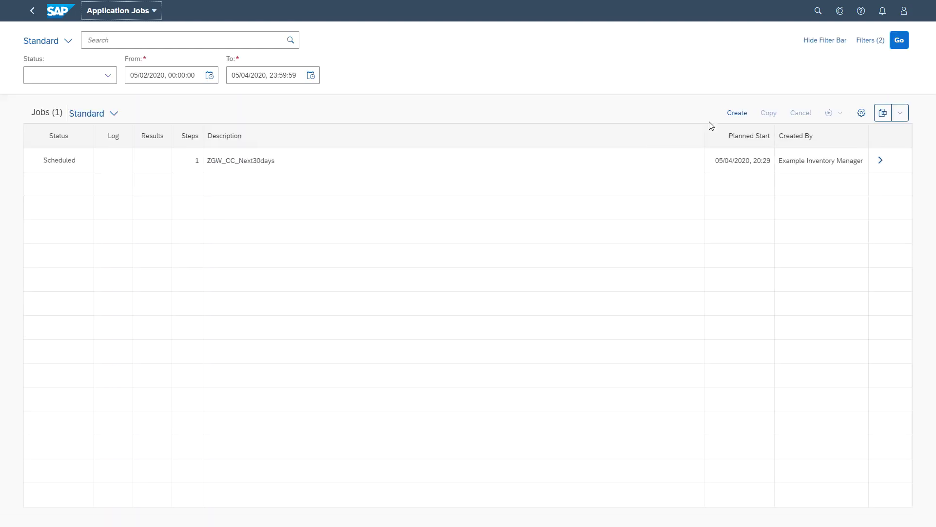
click(735, 113)
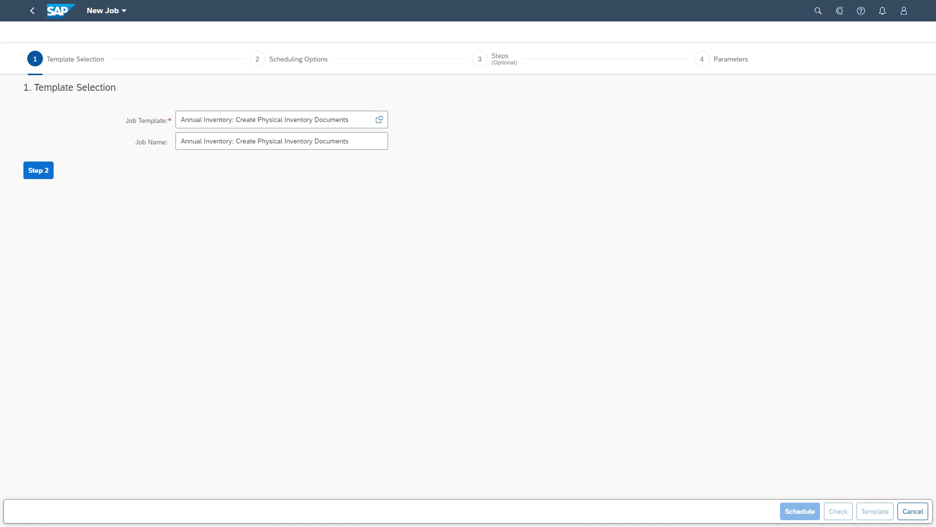
Switch the job template to 'Cycle Counting: Create Physical Inventory Documents' and proceed to Scheduling Options
click(379, 123)
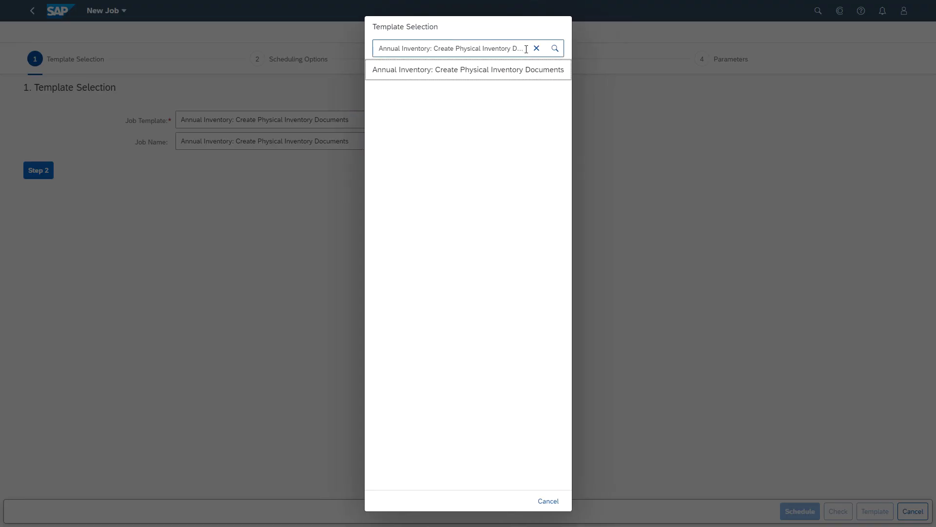
click(537, 48)
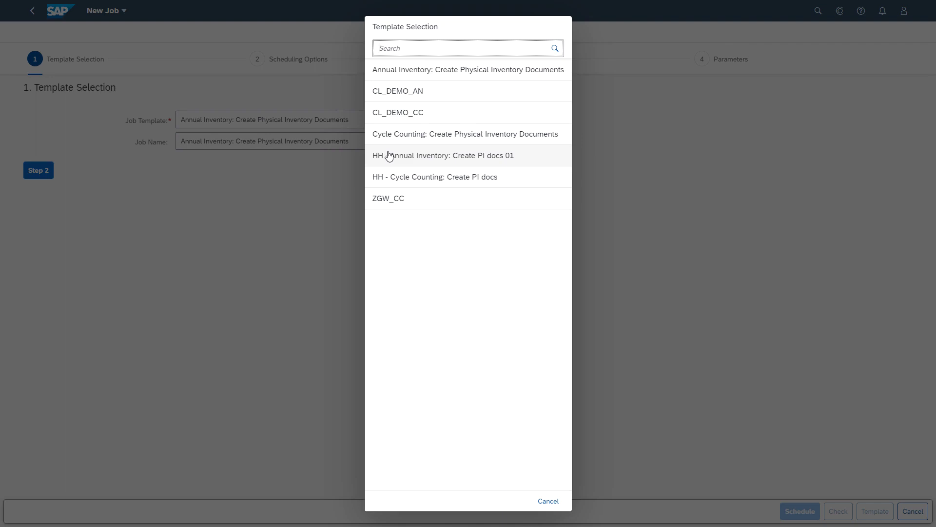
click(404, 134)
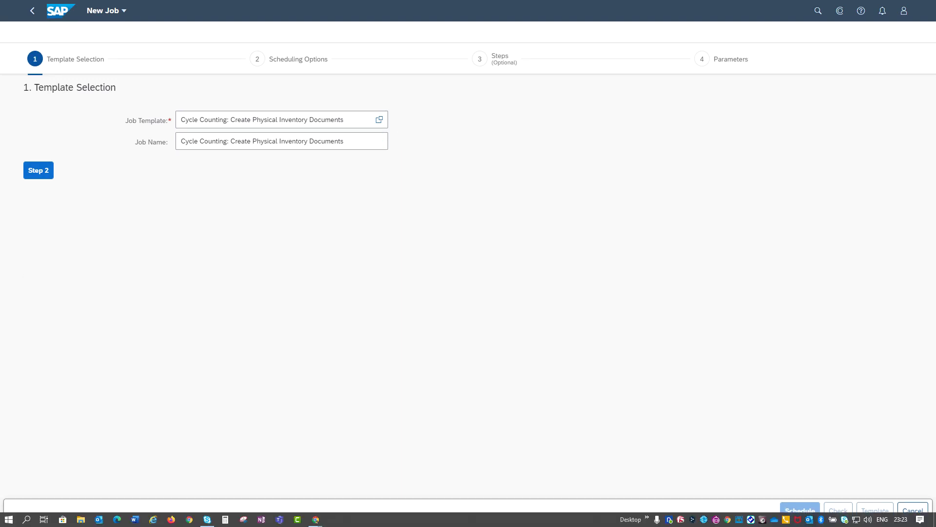
click(42, 173)
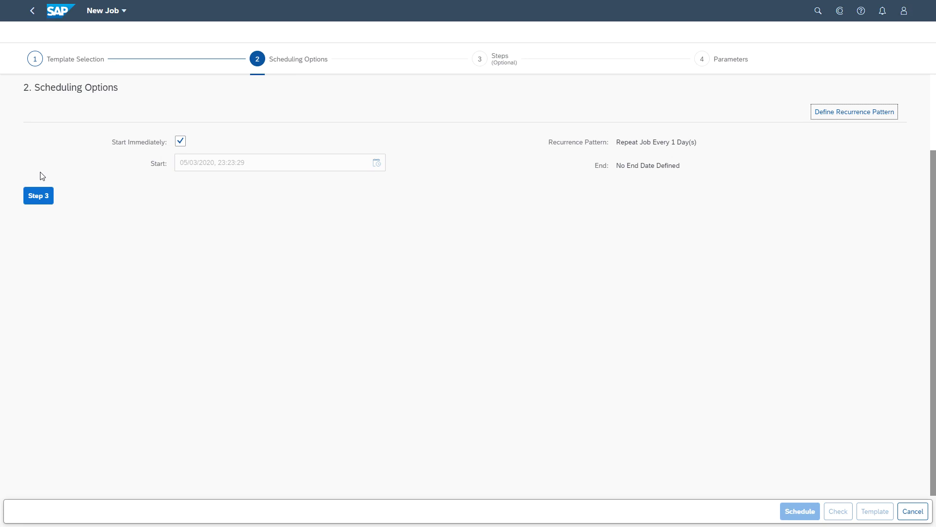
Set a Monthly recurrence, every 1 month on the 3rd day, and proceed to the job steps
click(829, 115)
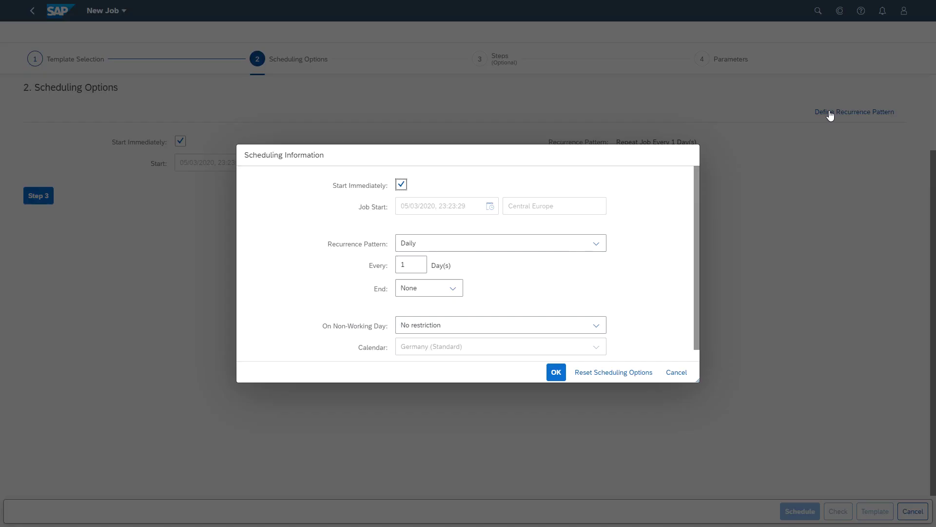
click(598, 246)
click(424, 360)
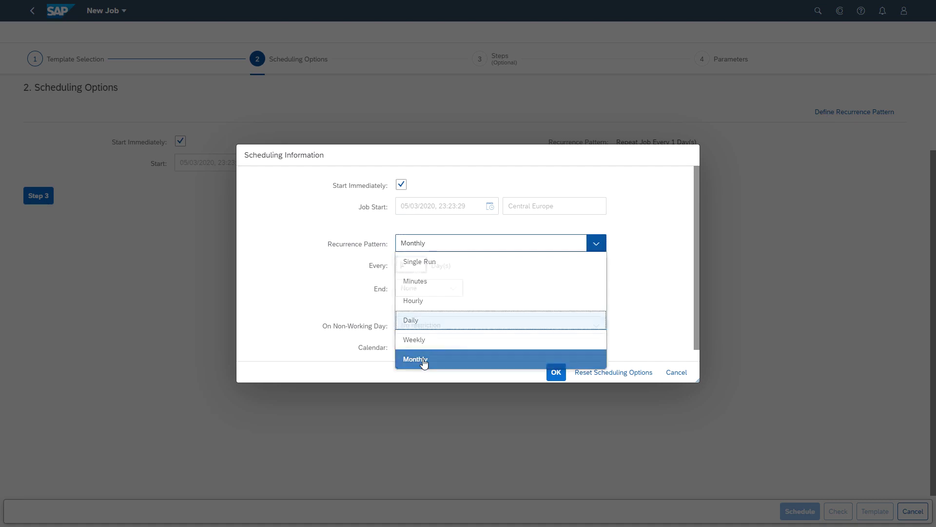
click(556, 372)
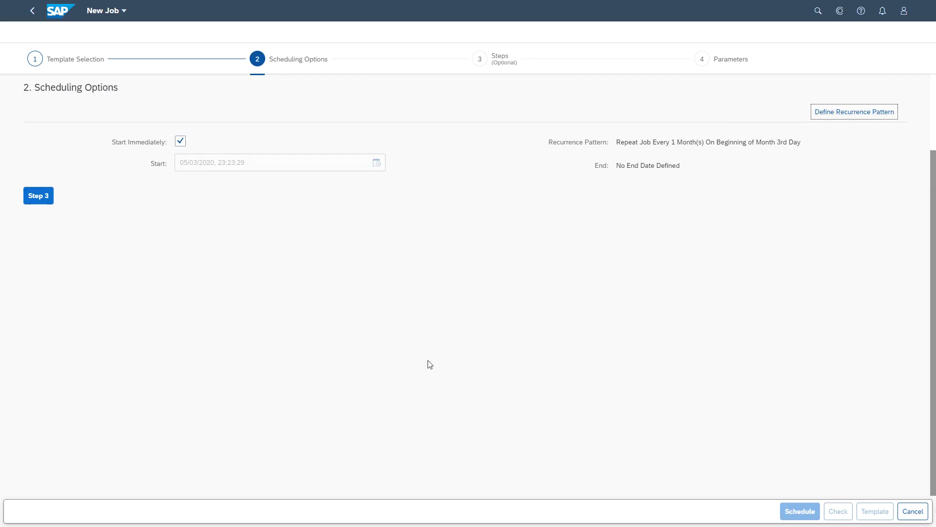
click(39, 197)
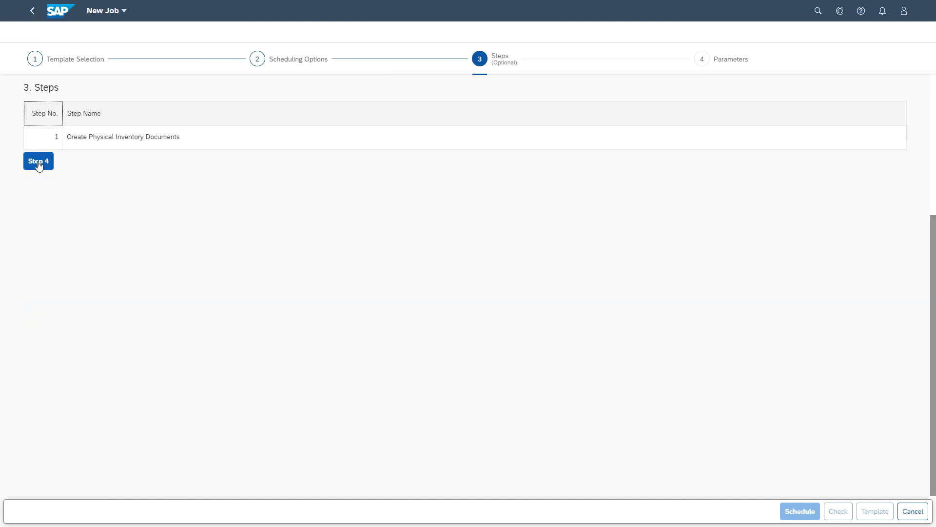
On the Parameters step, try process type Annual Inventory, then set it back to Cycle Counting
click(39, 162)
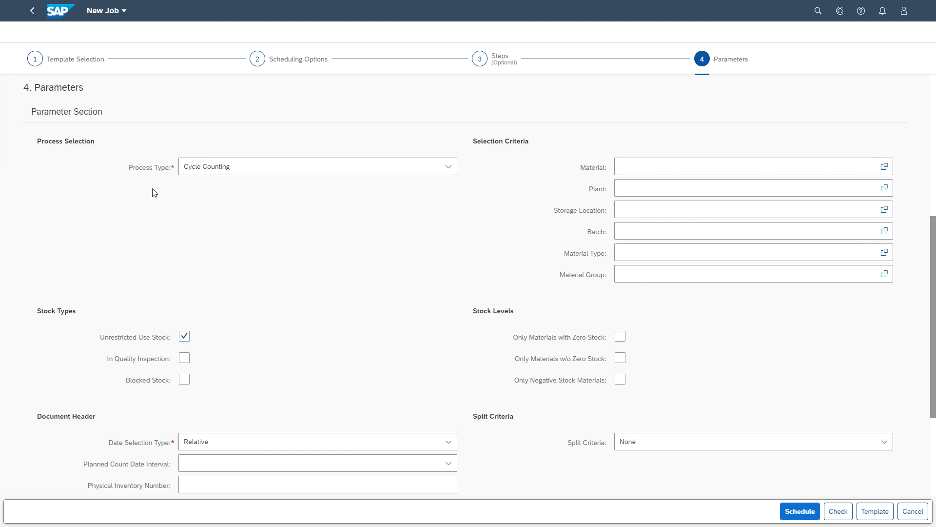
scroll(152, 192, down, 2)
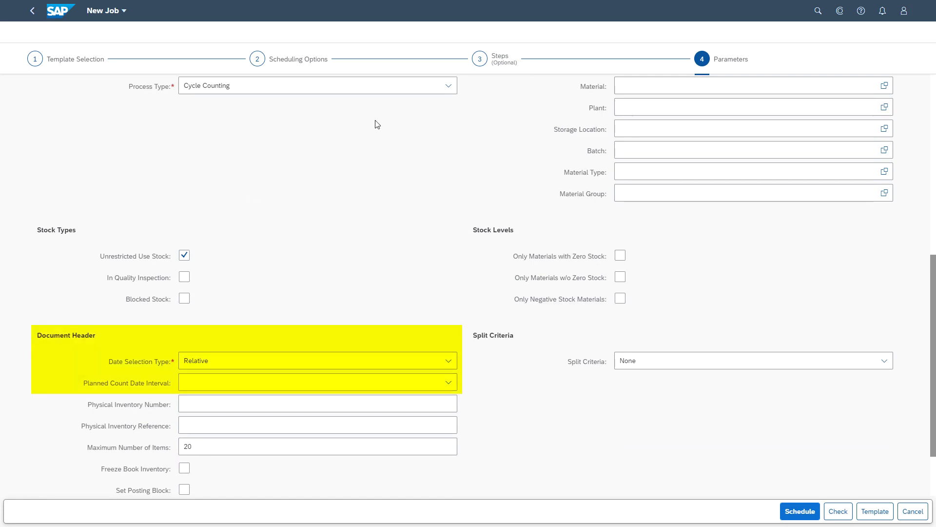
click(449, 87)
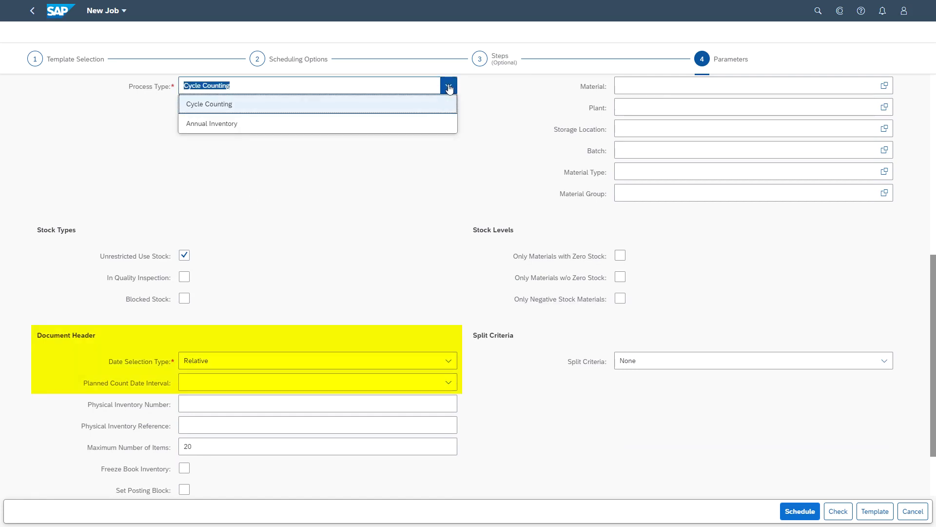
click(223, 126)
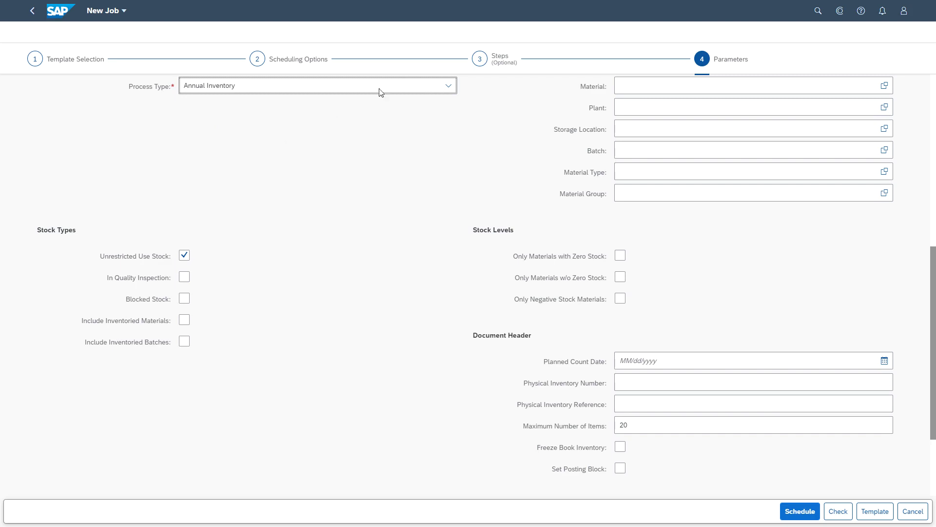
click(450, 89)
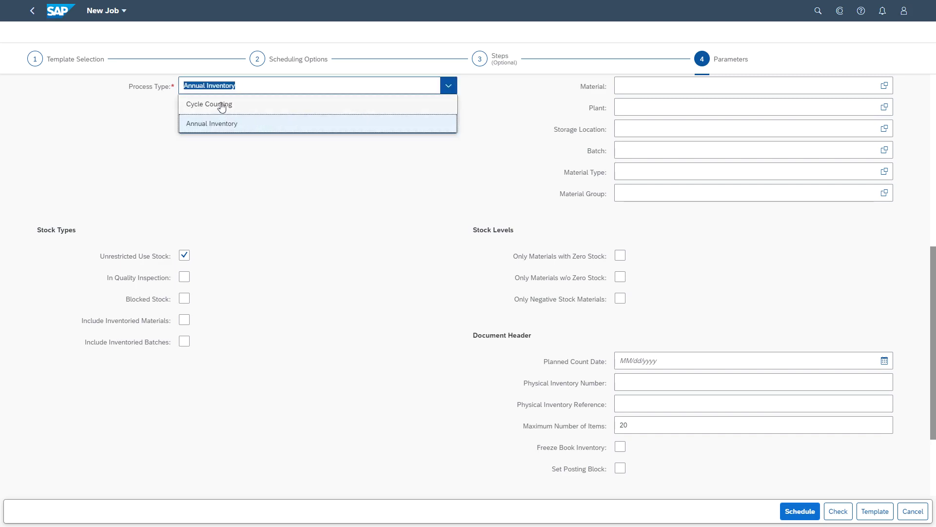
click(221, 105)
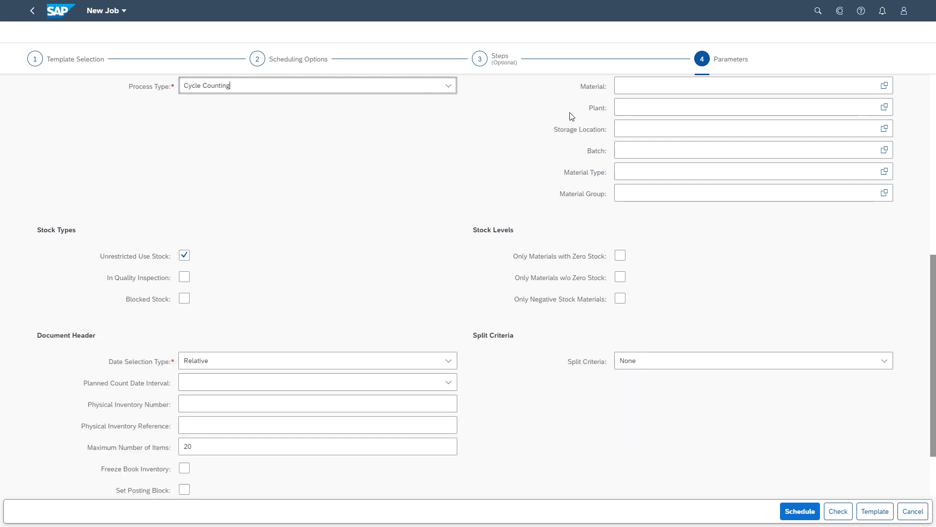
Enter plant 1010 and include In Quality Inspection and Blocked Stock
click(622, 107)
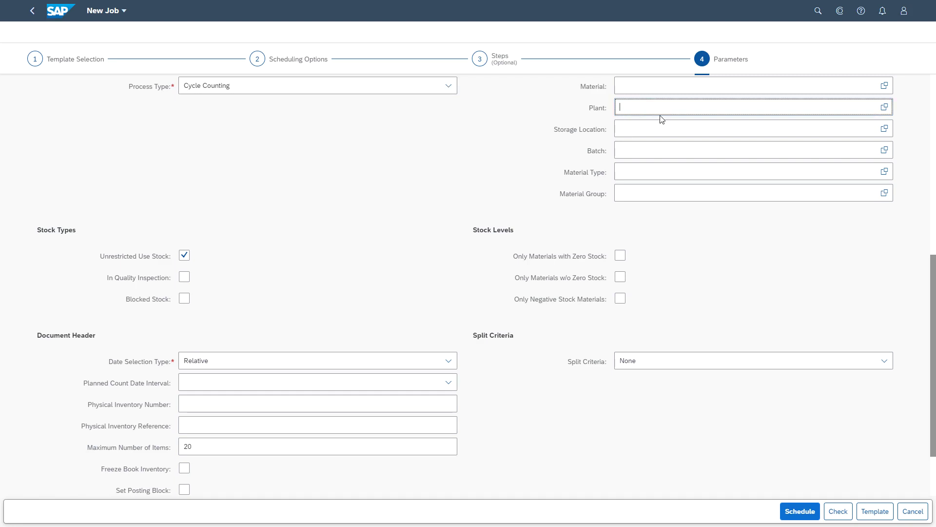
text(1010)
key(Return)
click(185, 278)
click(184, 299)
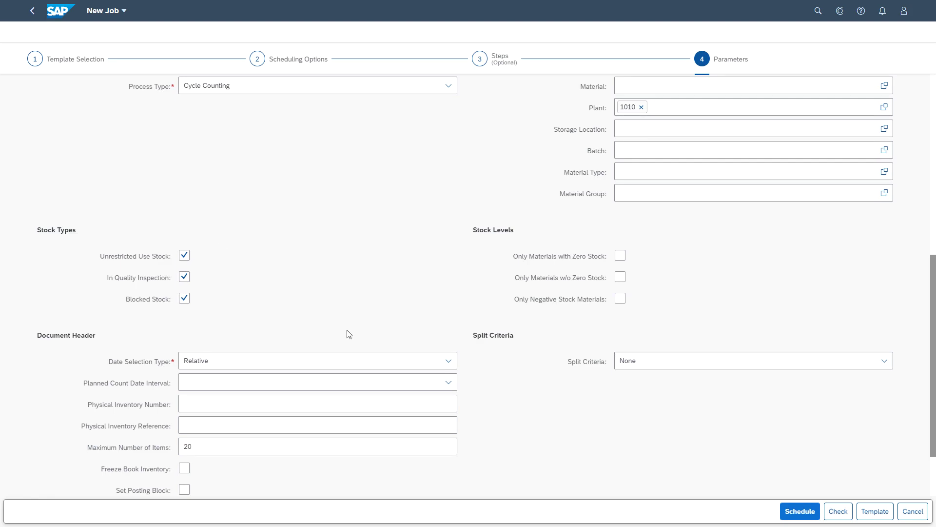
Keep Relative date selection and set the planned count date interval to Next 30 days
click(448, 363)
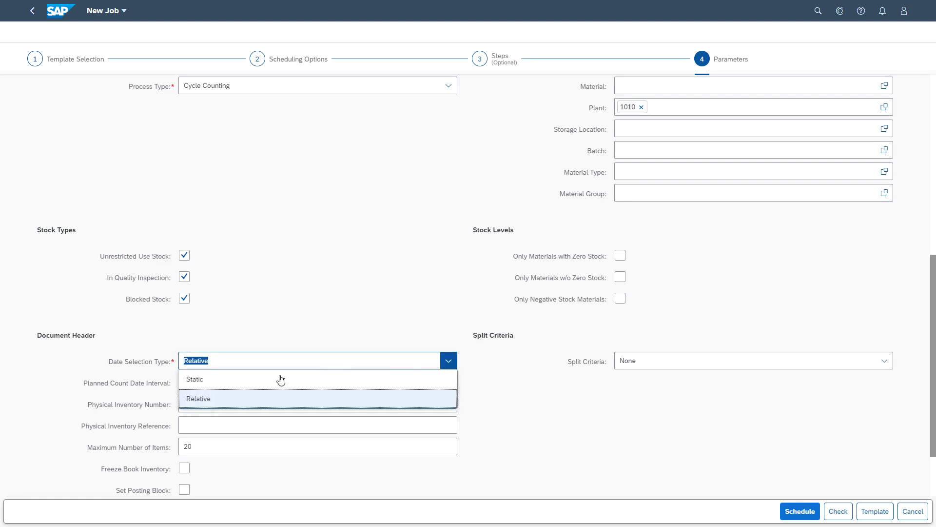
click(195, 381)
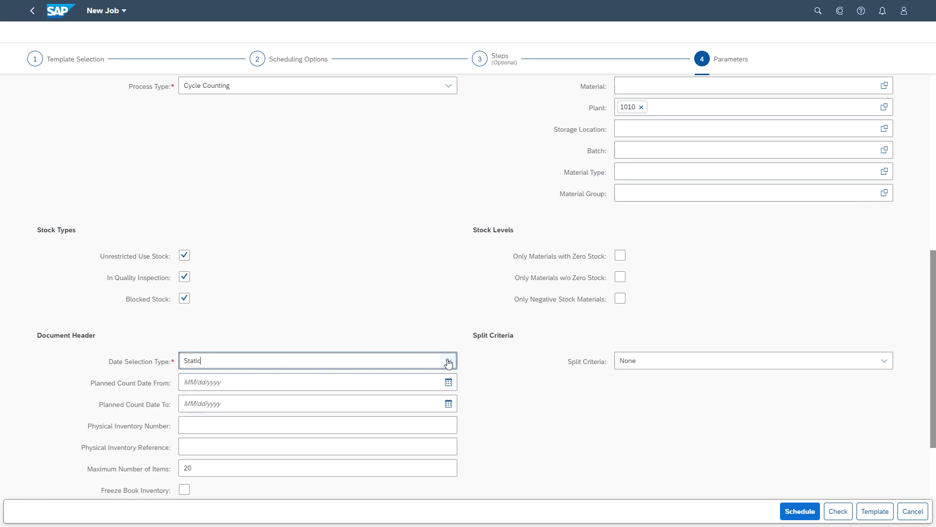
click(449, 362)
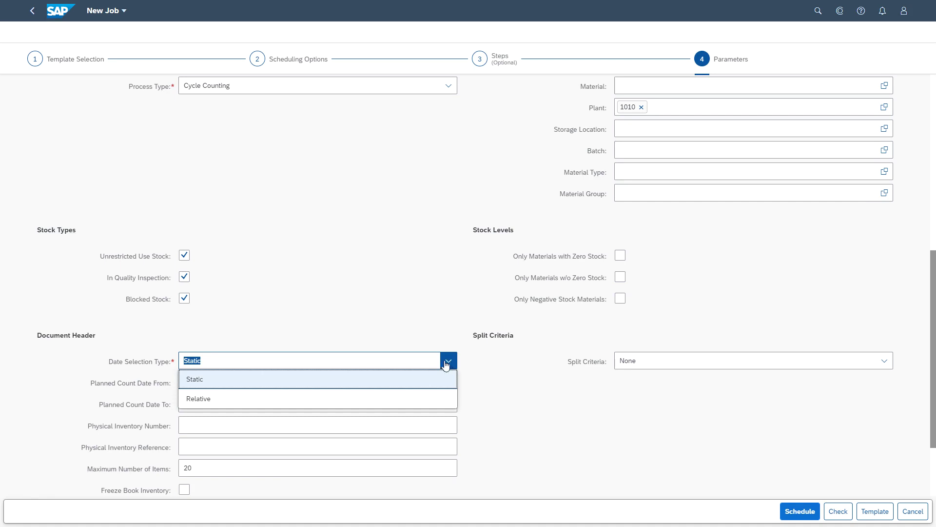
click(224, 401)
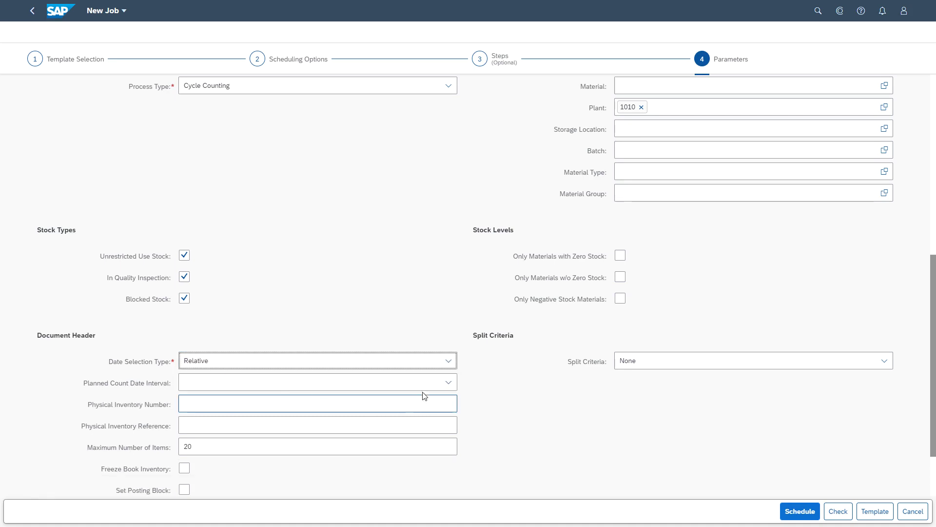
click(449, 383)
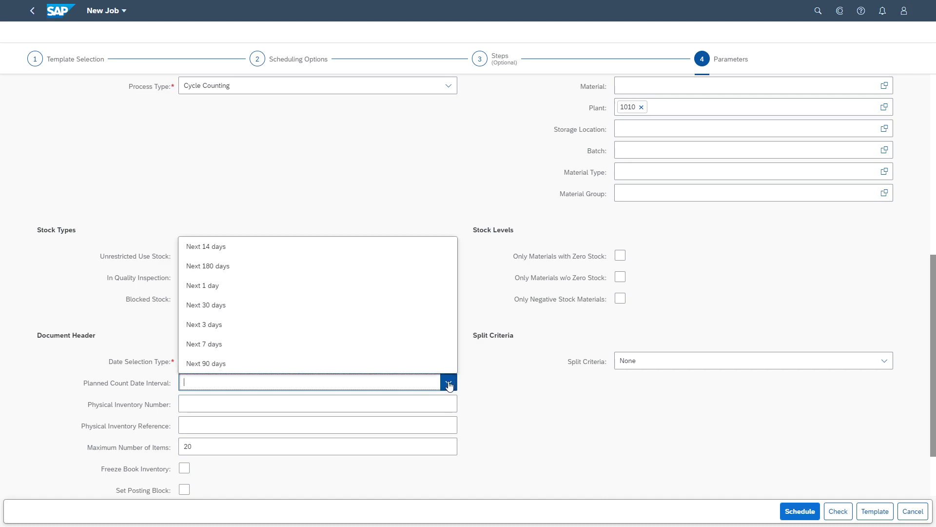
click(213, 306)
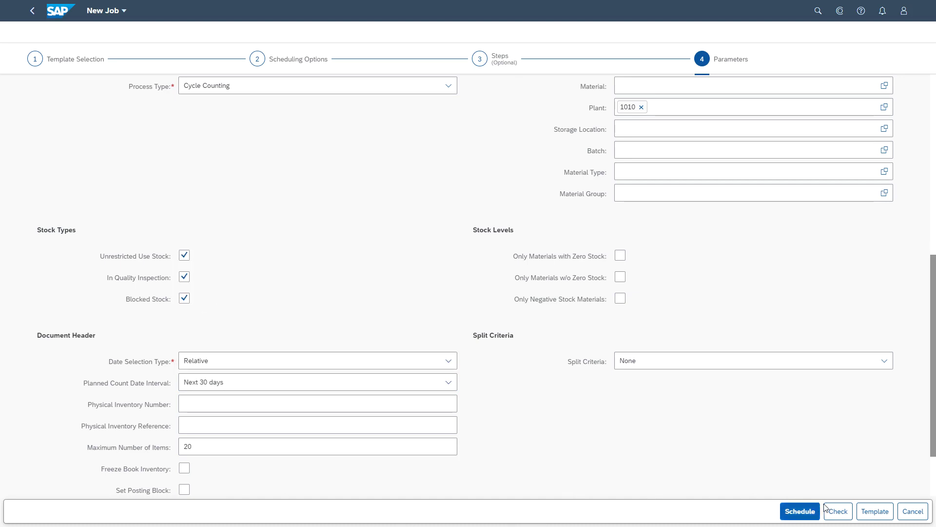
Run Check on the job, then save the settings as a new template 'Demo PI CC'
click(839, 512)
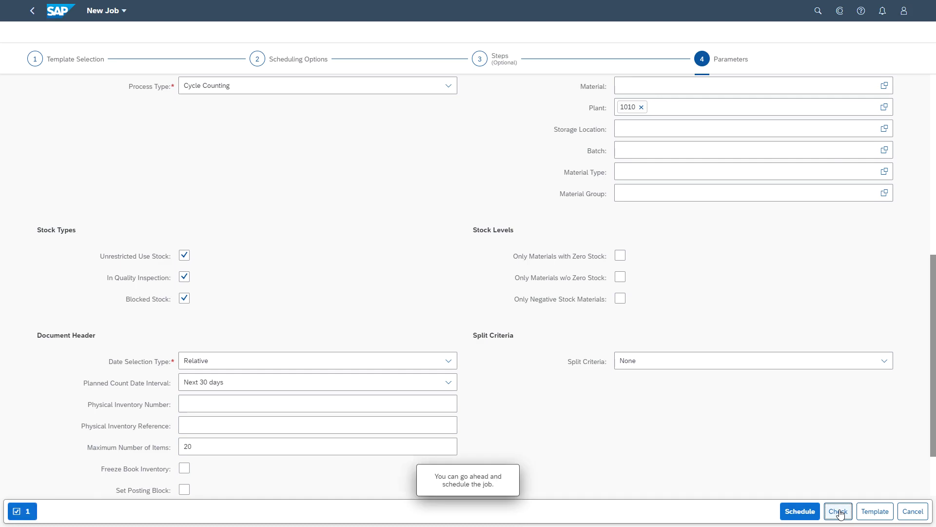
click(875, 513)
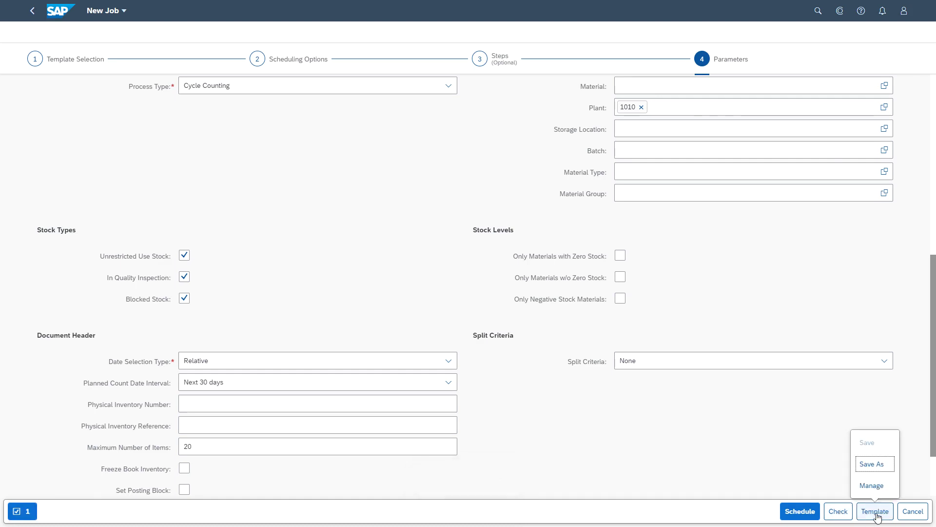
click(871, 465)
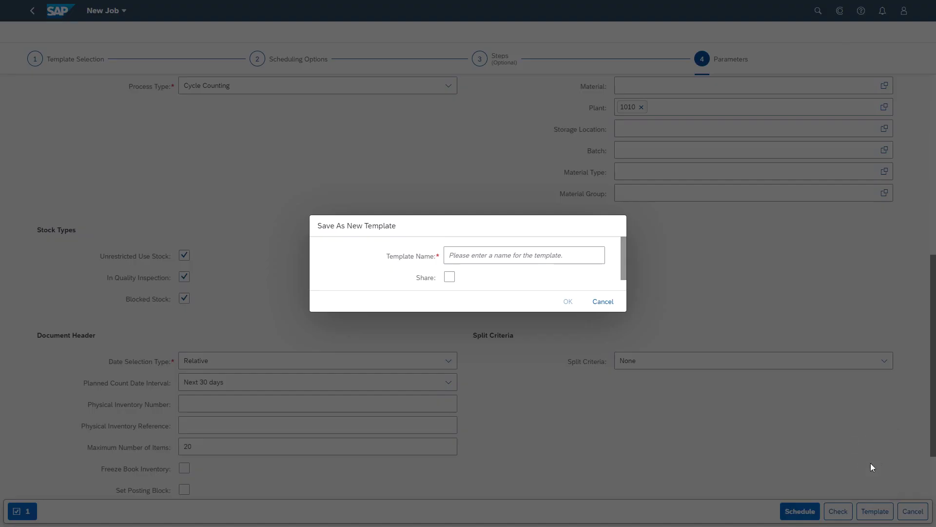
text(D)
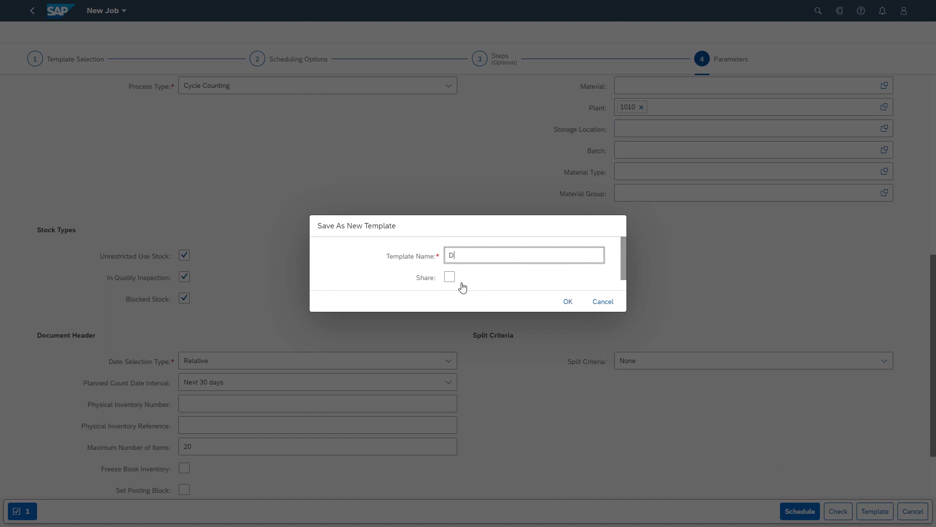
text(emo PI CC)
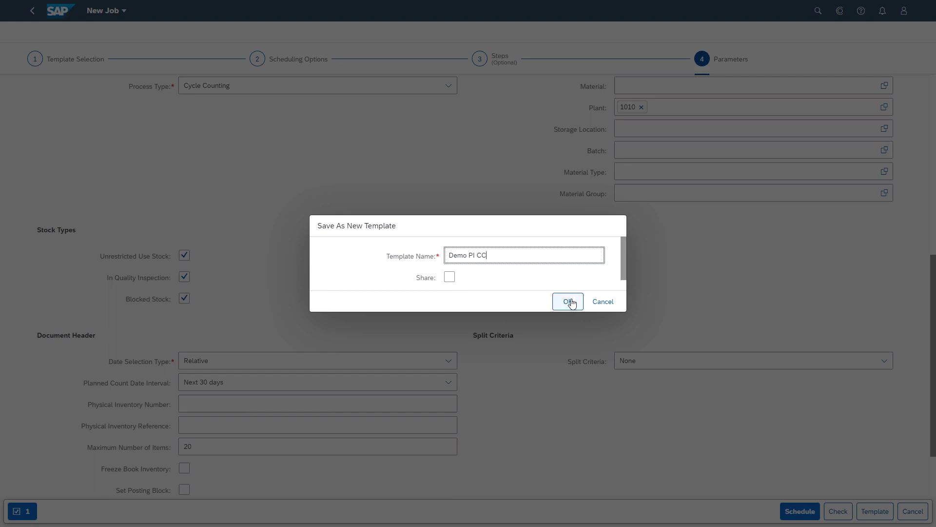
click(570, 302)
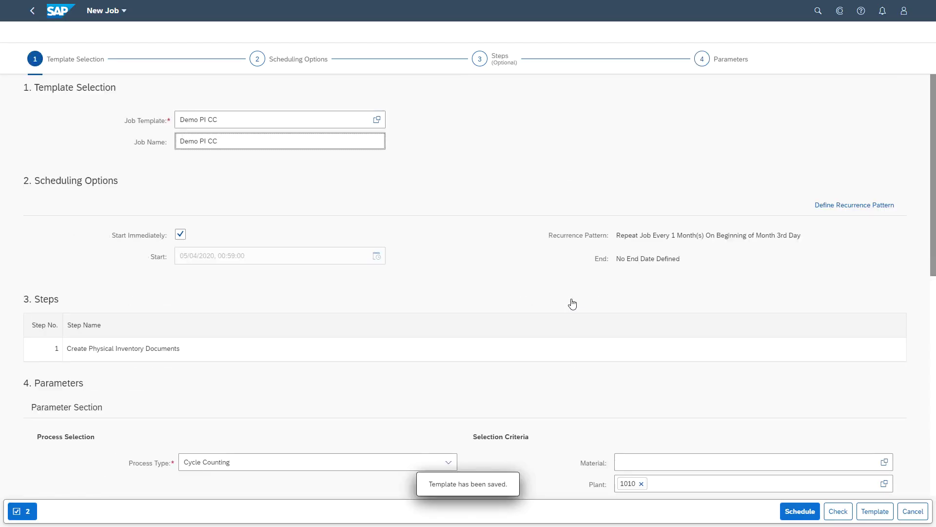